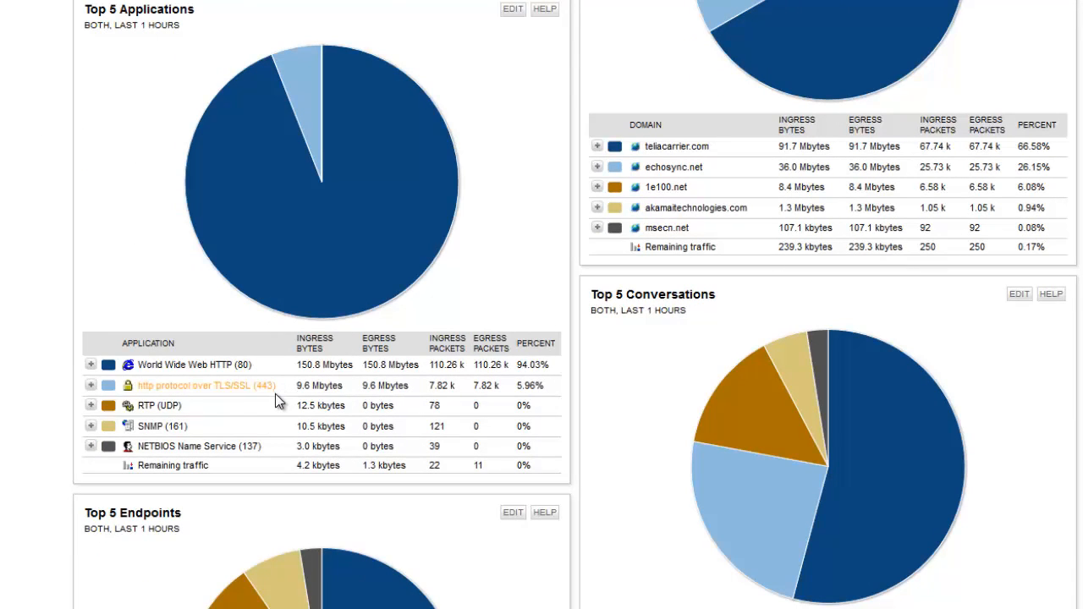
Examine the Top 5 Applications and Top 5 Domains traffic breakdowns, highlighting akamaitechnologies.com in the domain list.
scroll(321, 387, up, 2)
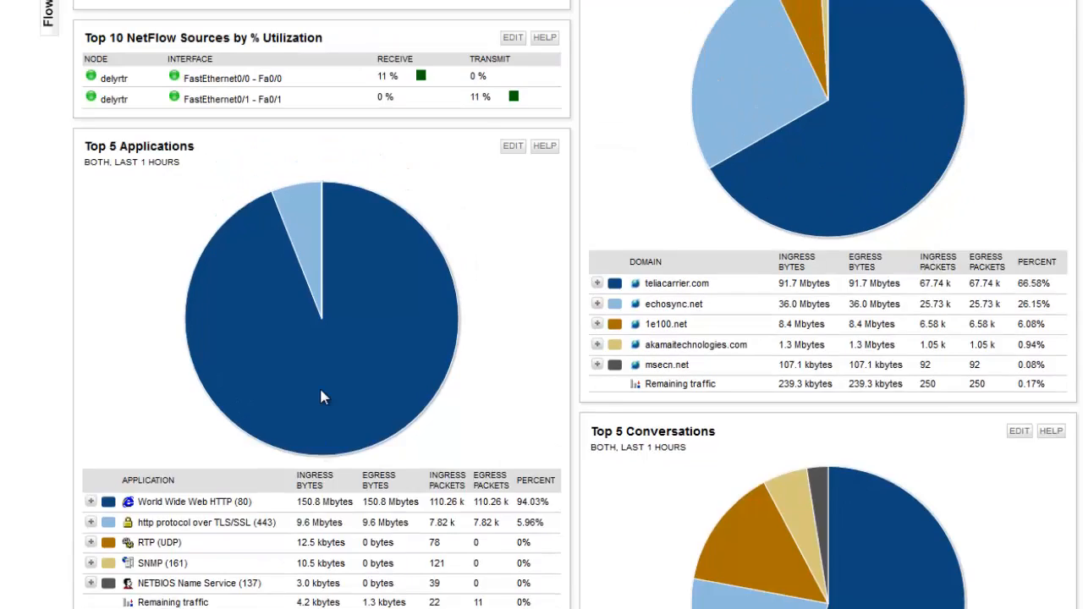
scroll(318, 415, down, 1)
scroll(318, 415, down, 1)
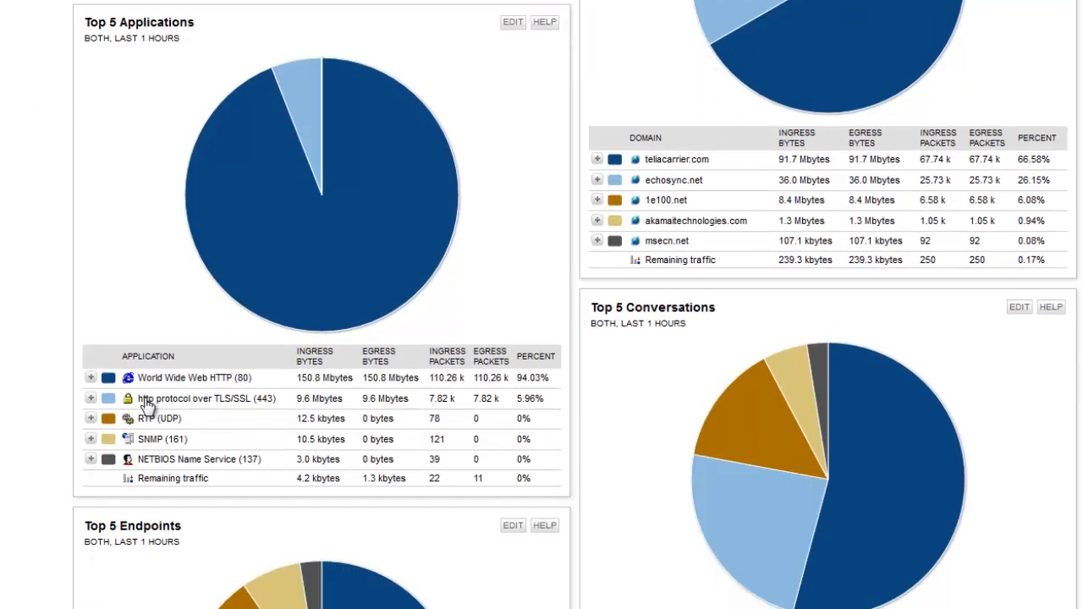
scroll(301, 355, up, 2)
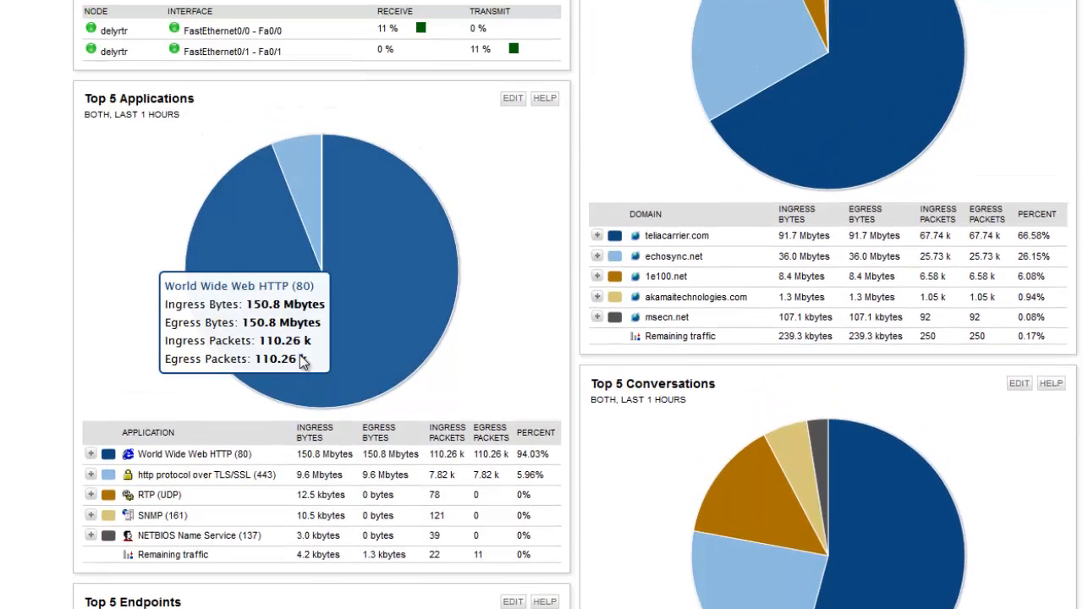
mouse_move(750, 160)
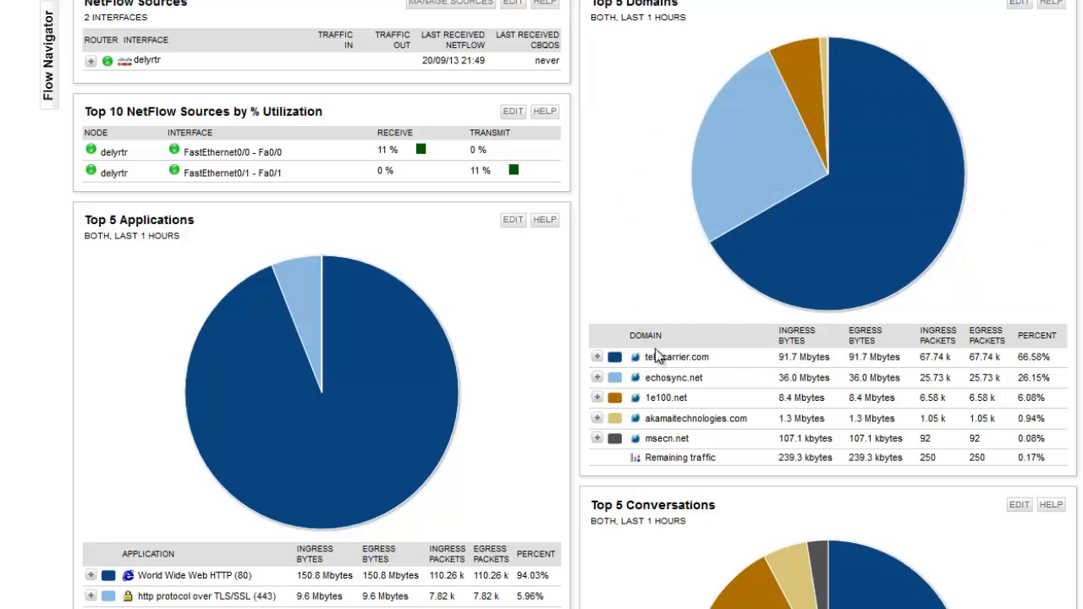
scroll(664, 362, down, 1)
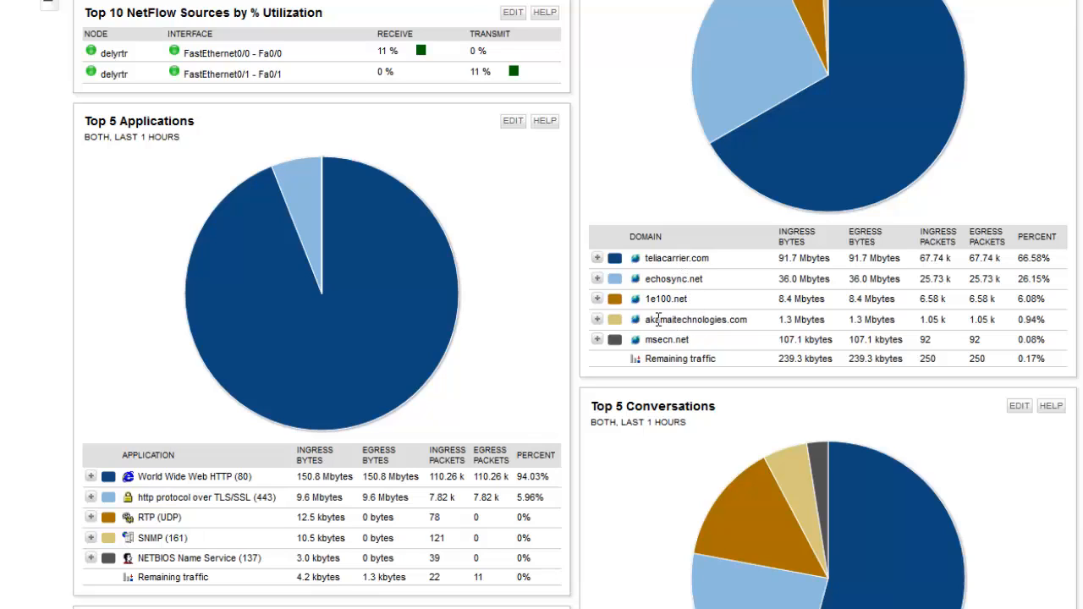
drag(645, 321, 752, 330)
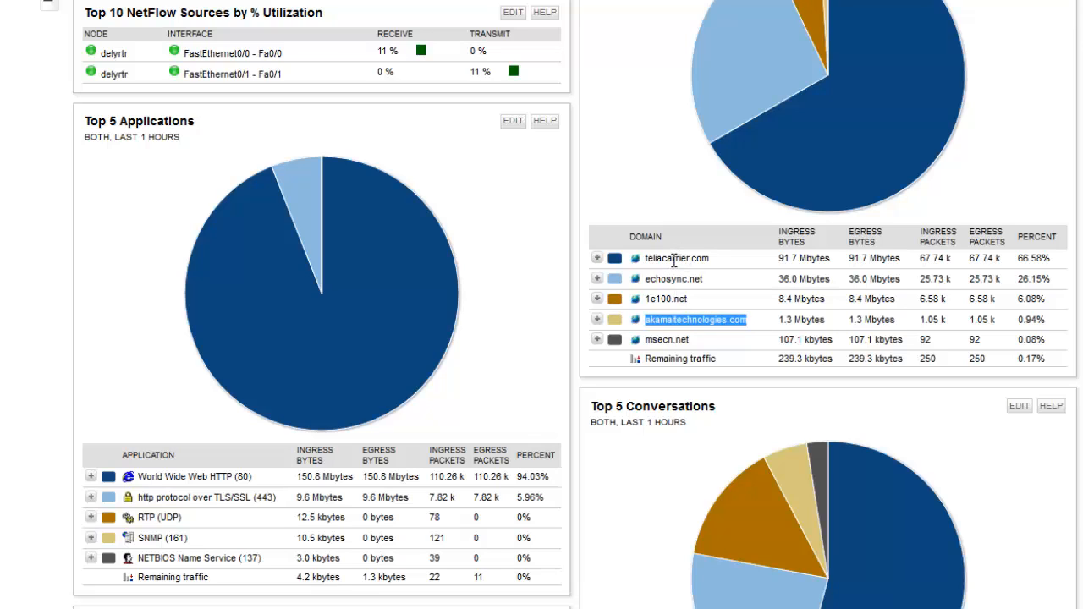
Examine the Top 5 Conversations and Top 5 Endpoints tables, highlighting host 193.120.166.76, and compare them with the domain list.
scroll(674, 261, down, 6)
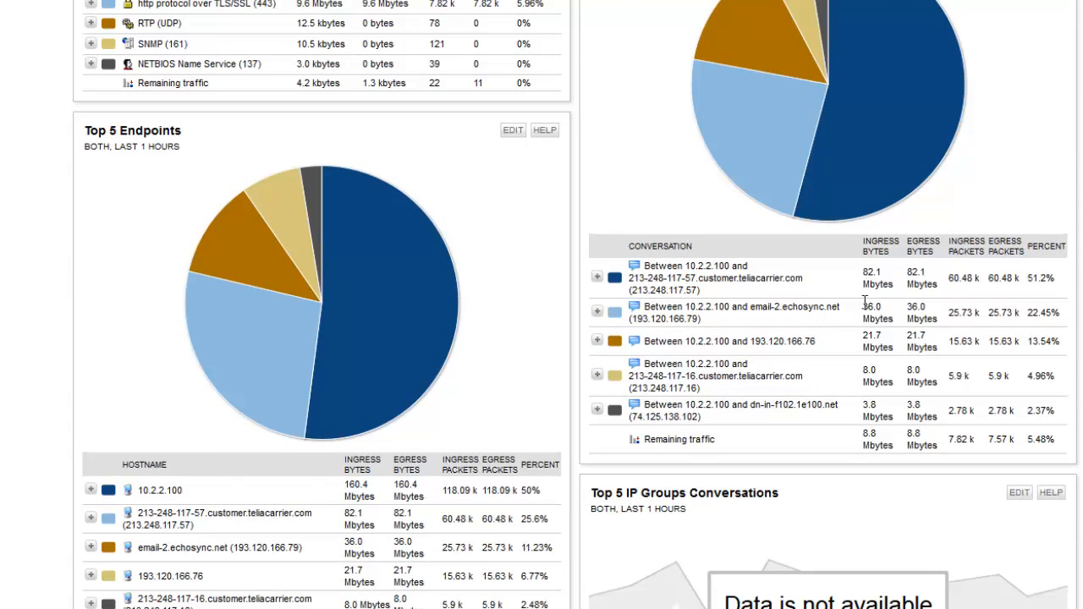
scroll(847, 9, up, 1)
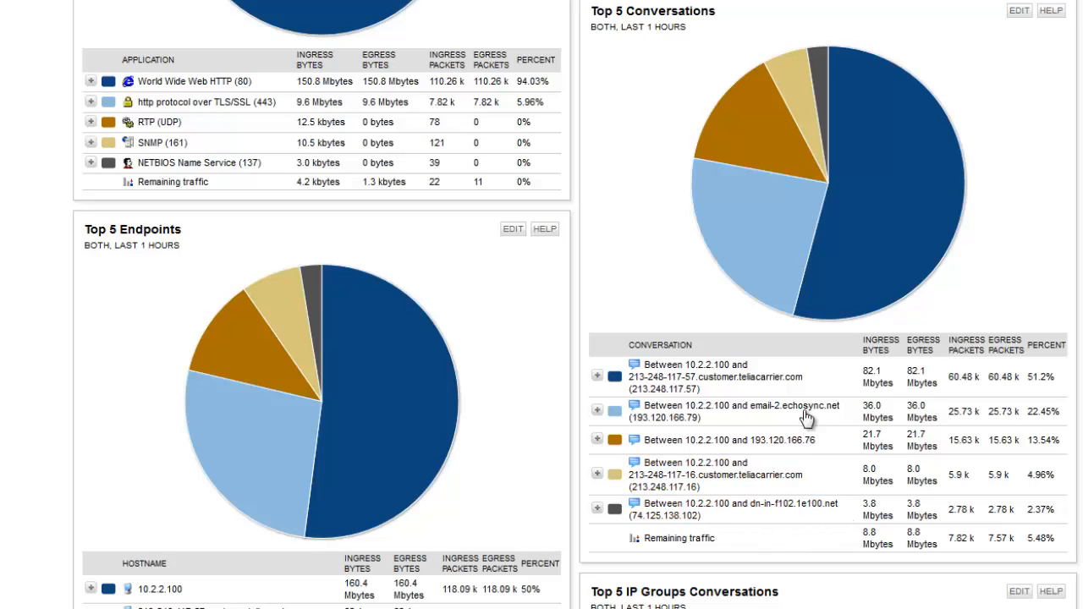
scroll(849, 462, down, 3)
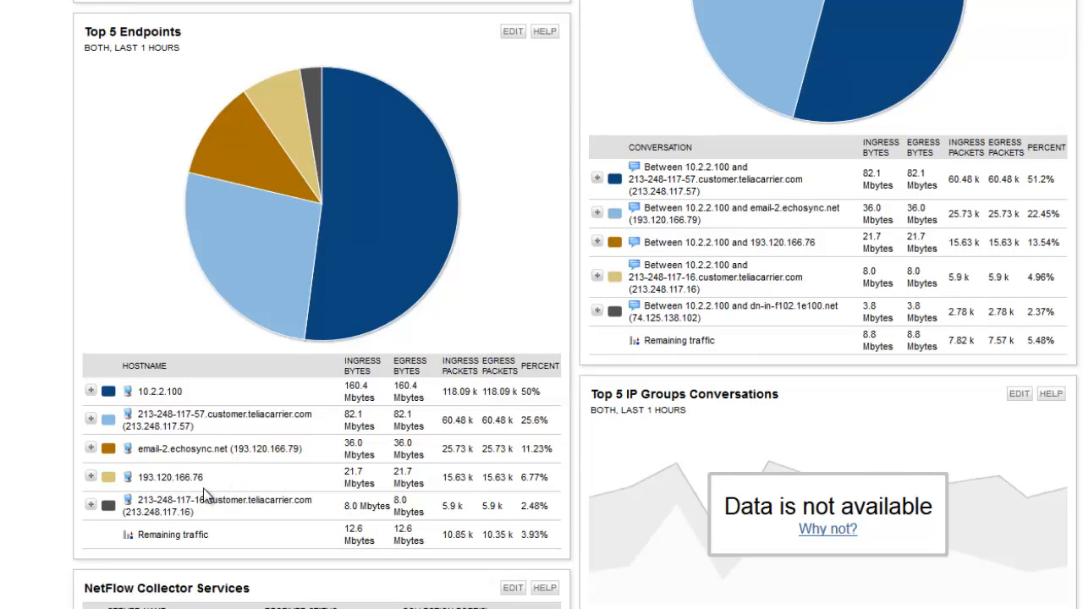
drag(218, 483, 135, 479)
scroll(292, 487, up, 1)
scroll(291, 487, up, 6)
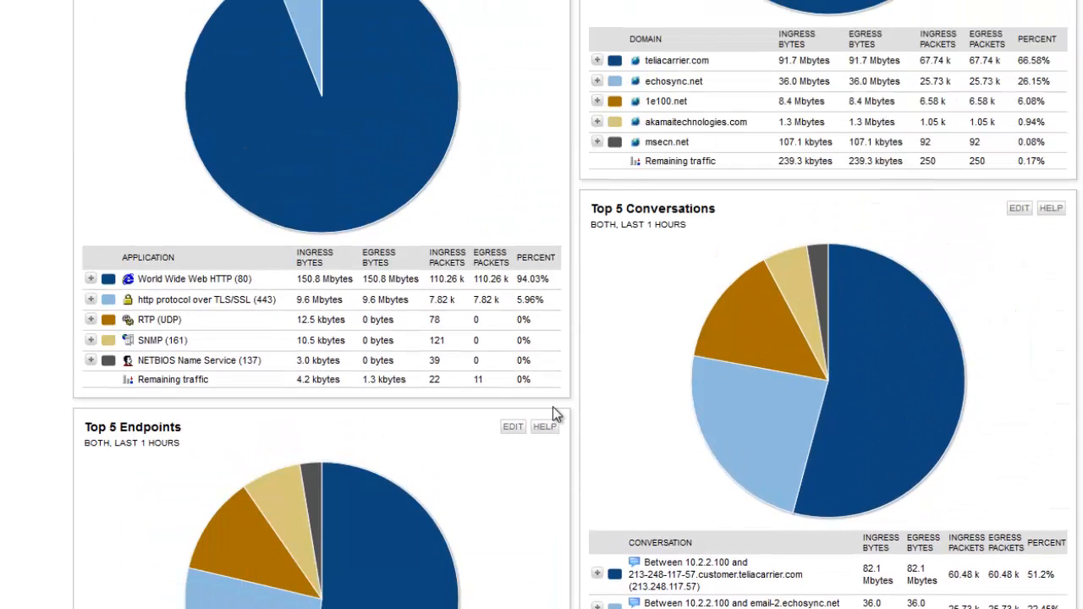
scroll(551, 412, up, 2)
scroll(551, 412, up, 3)
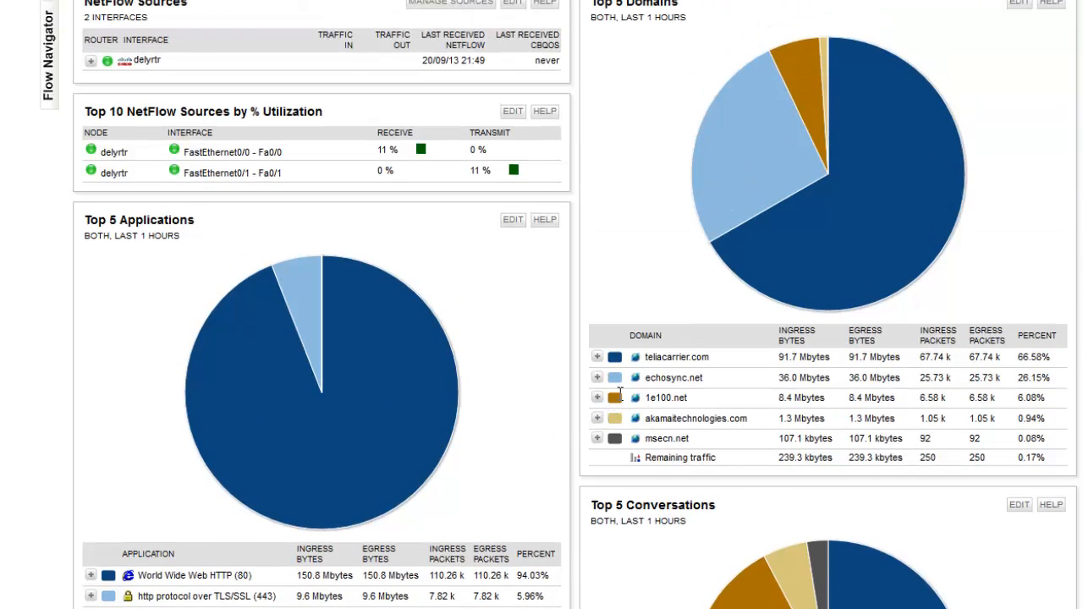
scroll(619, 393, down, 3)
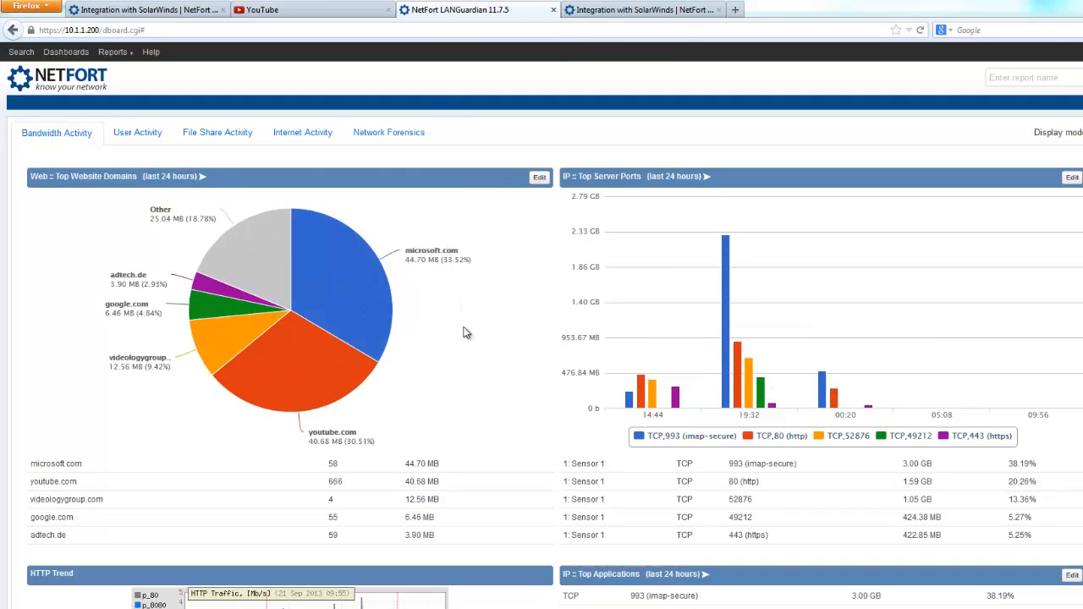
Review the Top Website Domains and Top Server Ports charts on the LANGuardian Bandwidth Activity dashboard.
mouse_move(637, 425)
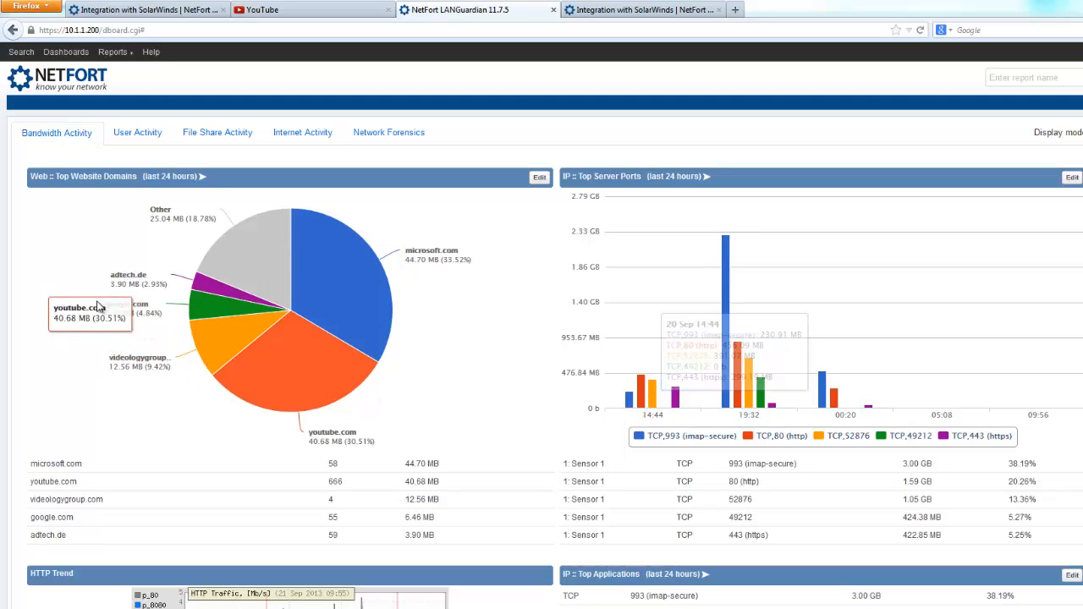
mouse_move(322, 298)
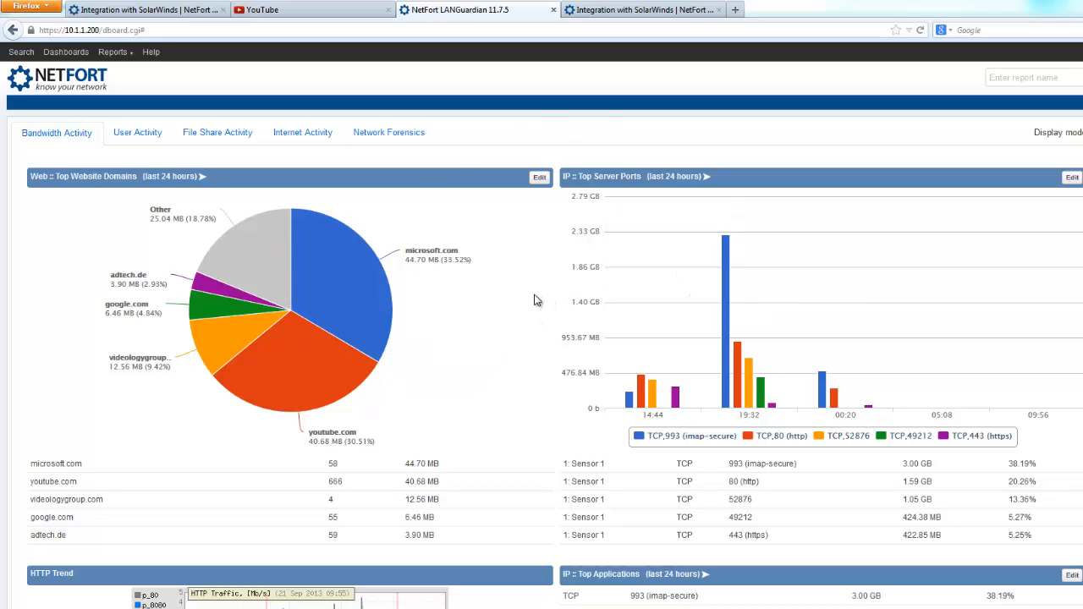
Bring up NetFort's SolarWinds integration web page and open its LANGuardian Integration Pack for SolarWinds section.
click(591, 17)
scroll(385, 55, up, 1)
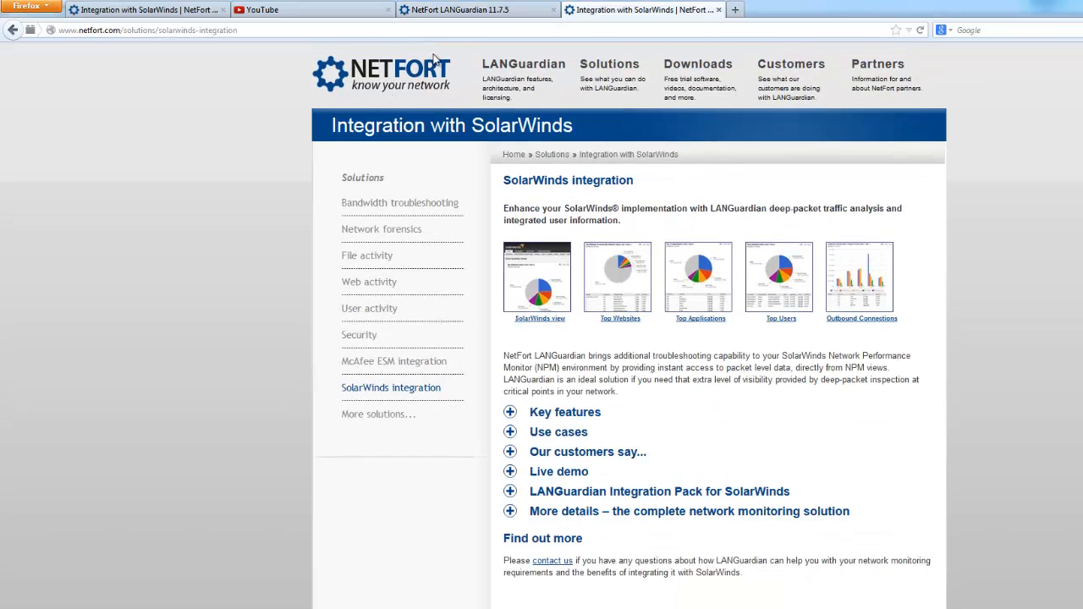
mouse_move(611, 72)
click(630, 235)
scroll(626, 364, down, 2)
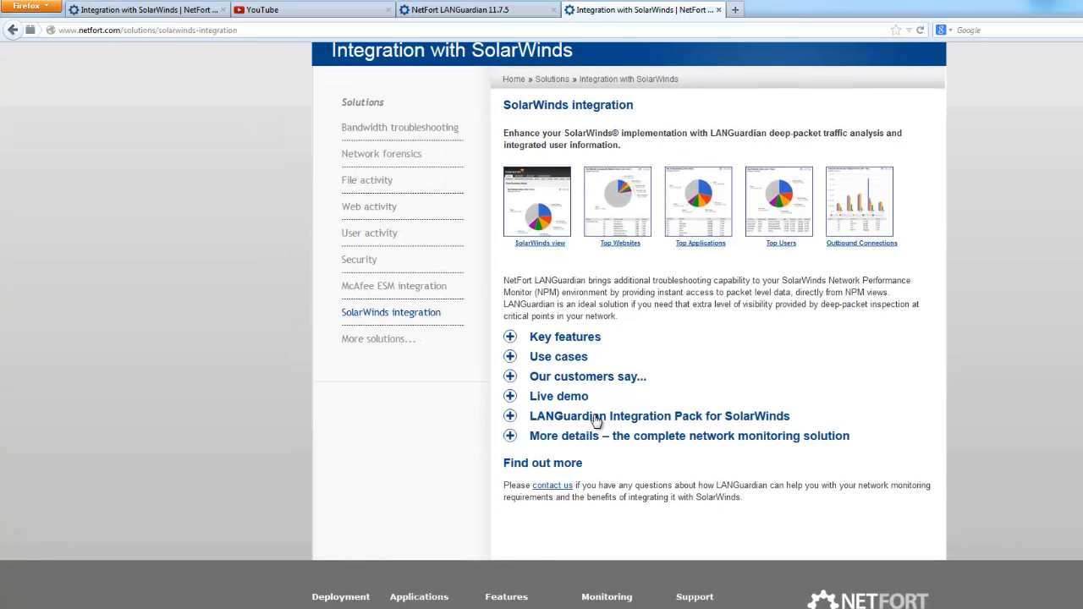
click(594, 421)
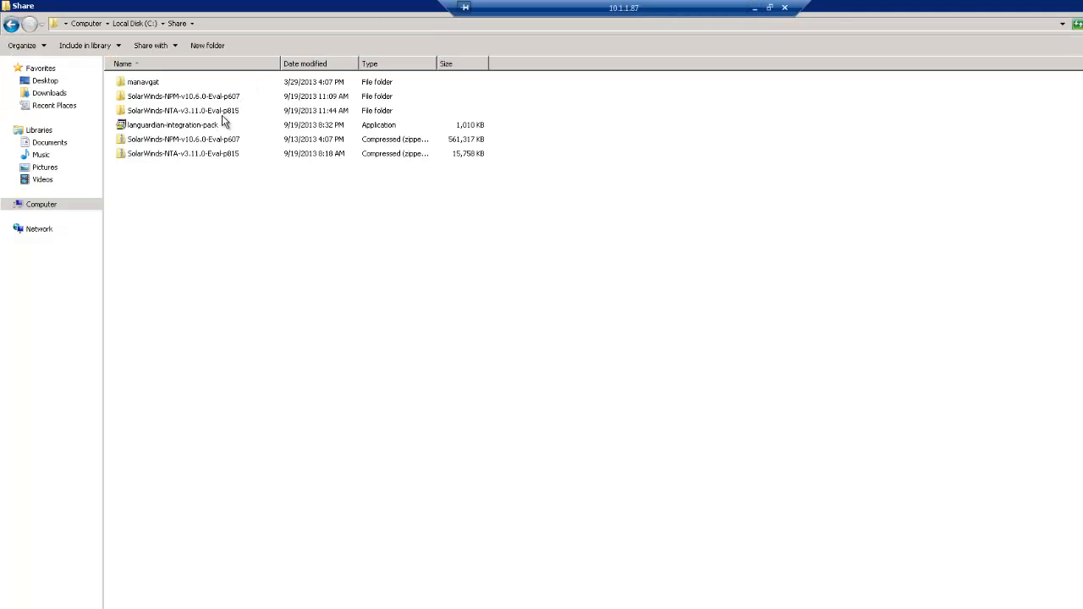
Run the languardian-integration-pack installer with administrator permission, choose to install the pack and accept the license agreement.
click(193, 126)
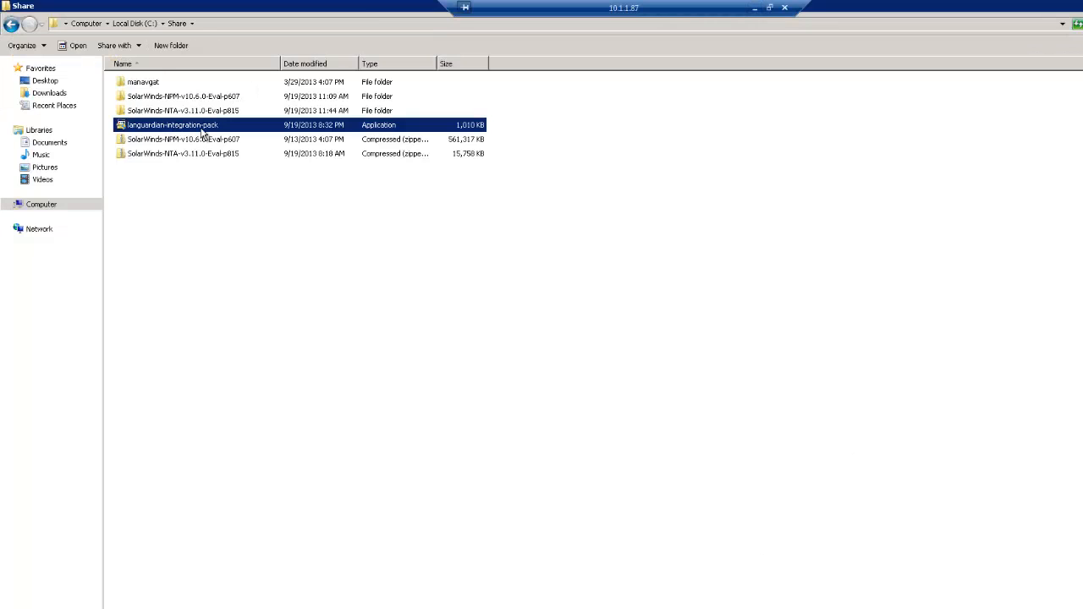
double_click(202, 130)
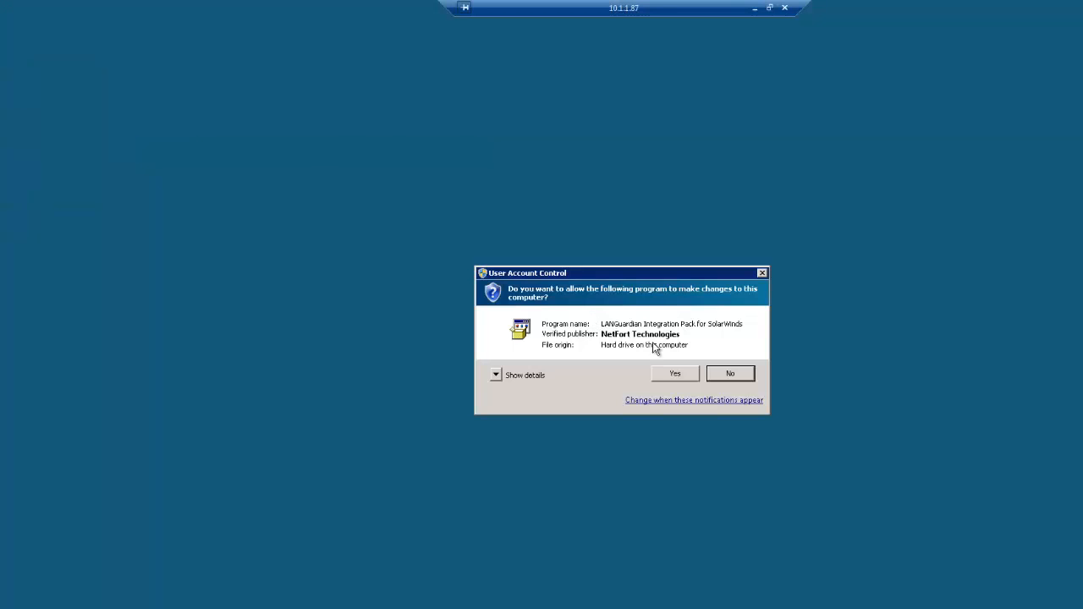
click(695, 380)
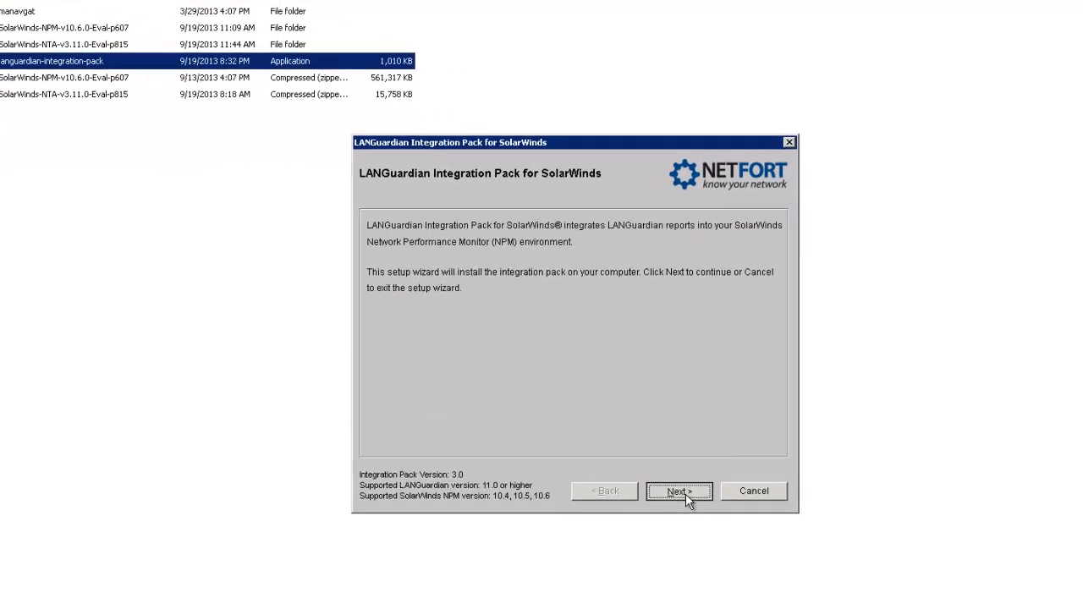
click(689, 496)
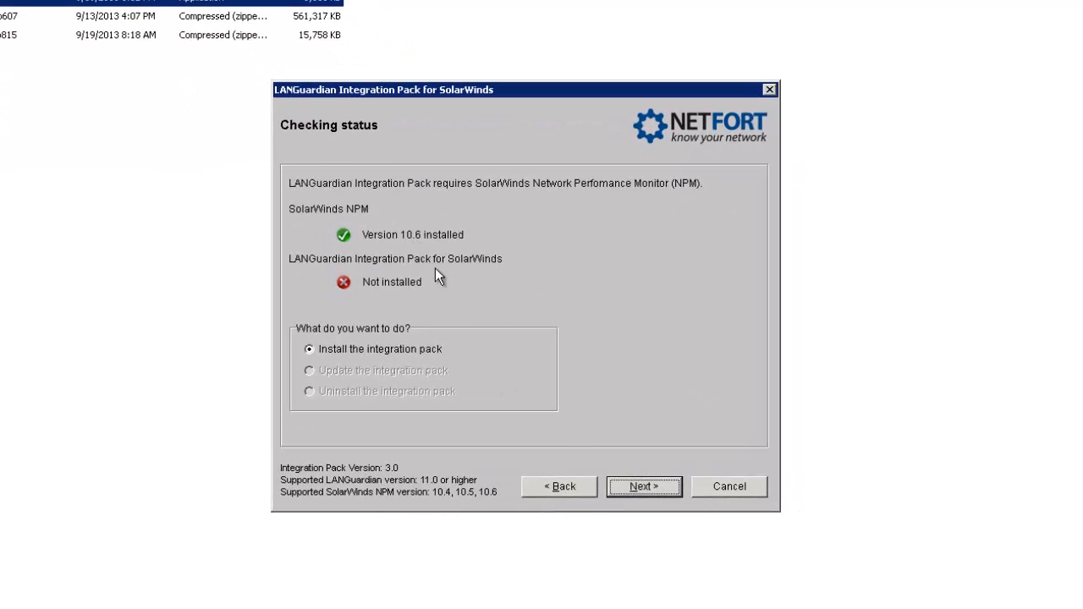
click(653, 483)
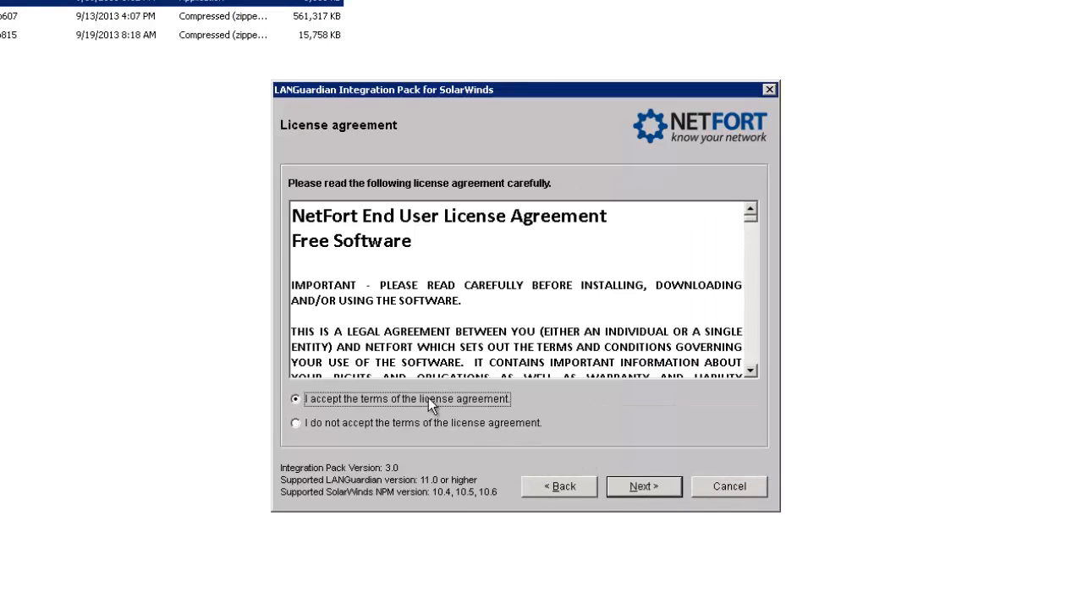
click(641, 490)
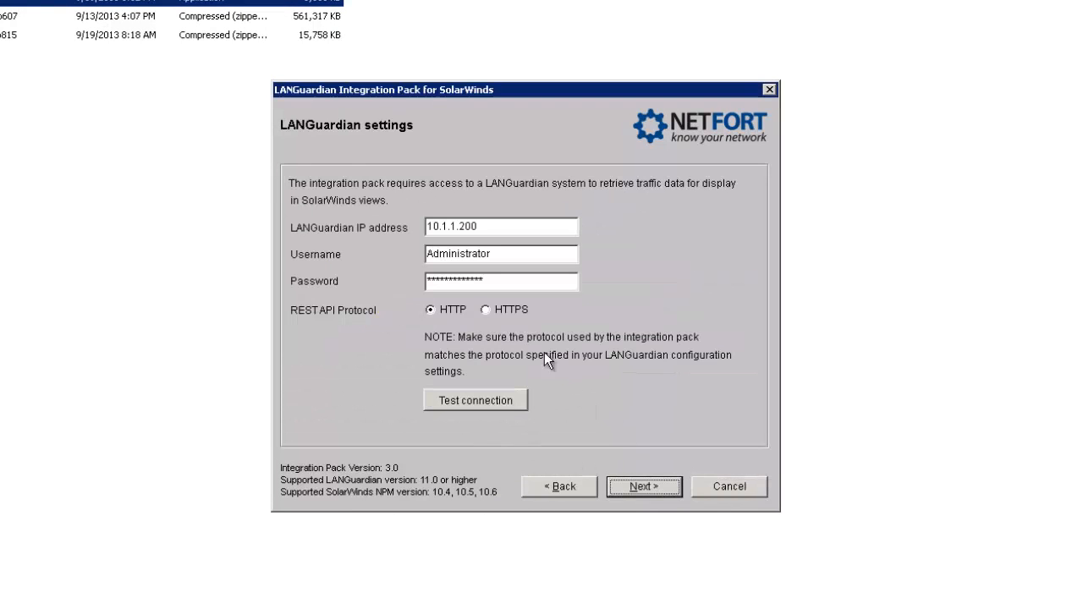
Set the LANGuardian IP address to 10.1.1.201, enter the account password and test the connection.
click(496, 230)
key(Tab)
key(Tab)
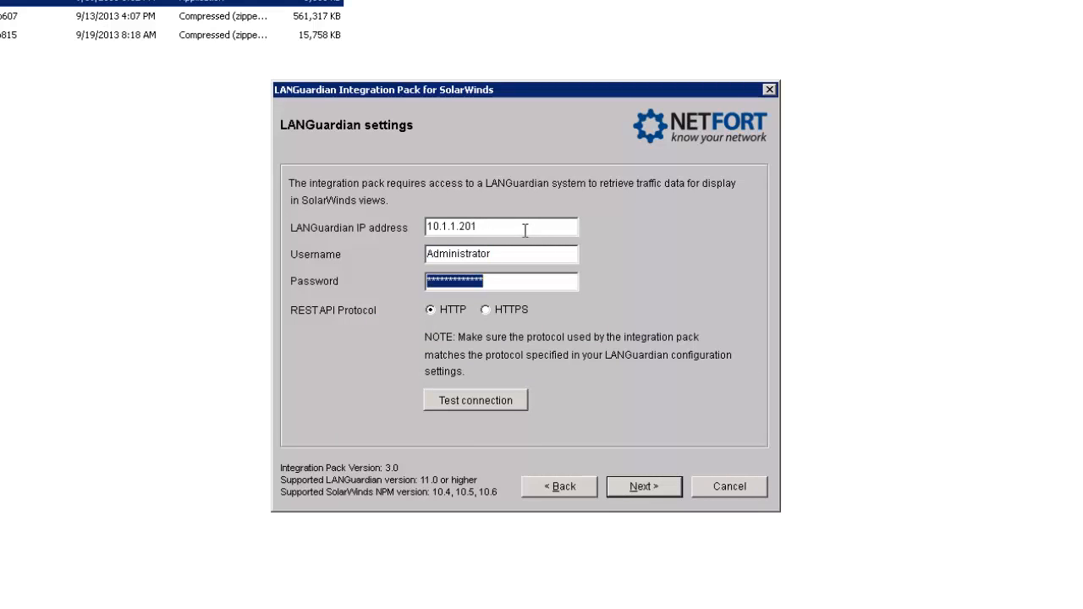
text(**)
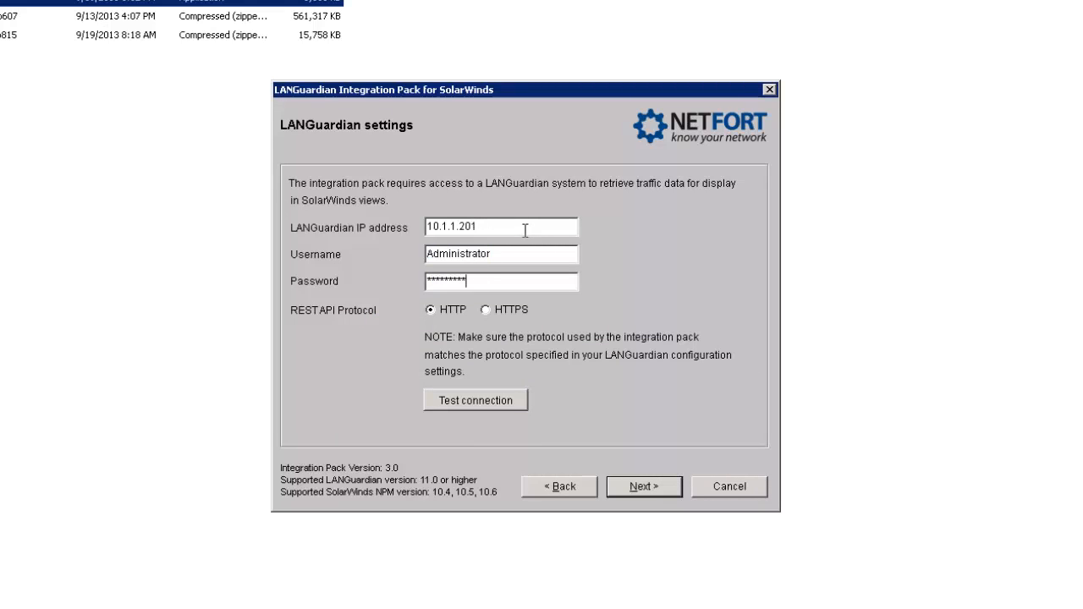
click(497, 409)
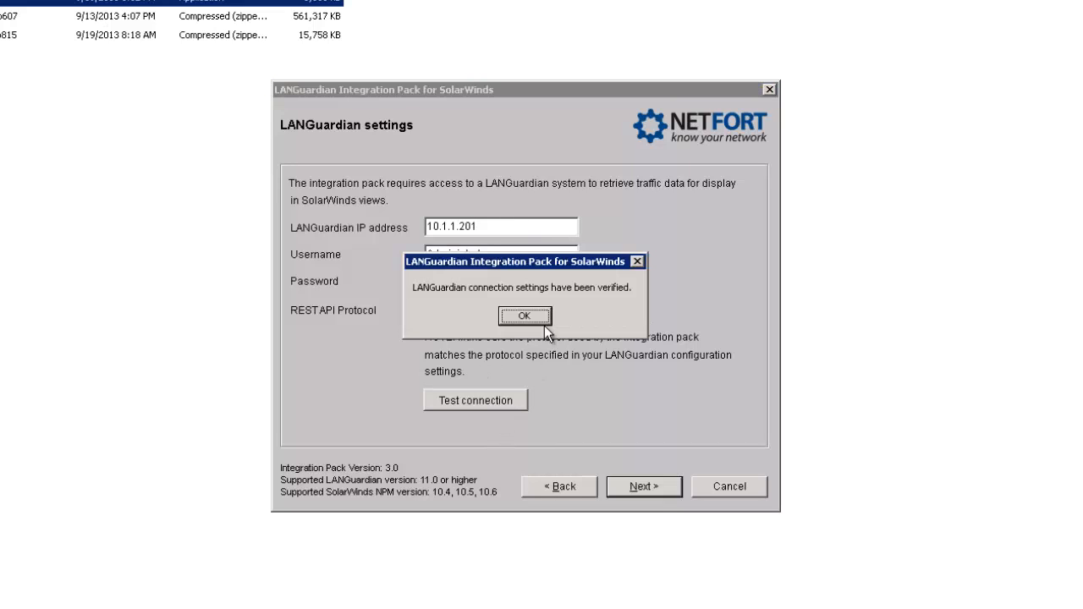
click(539, 314)
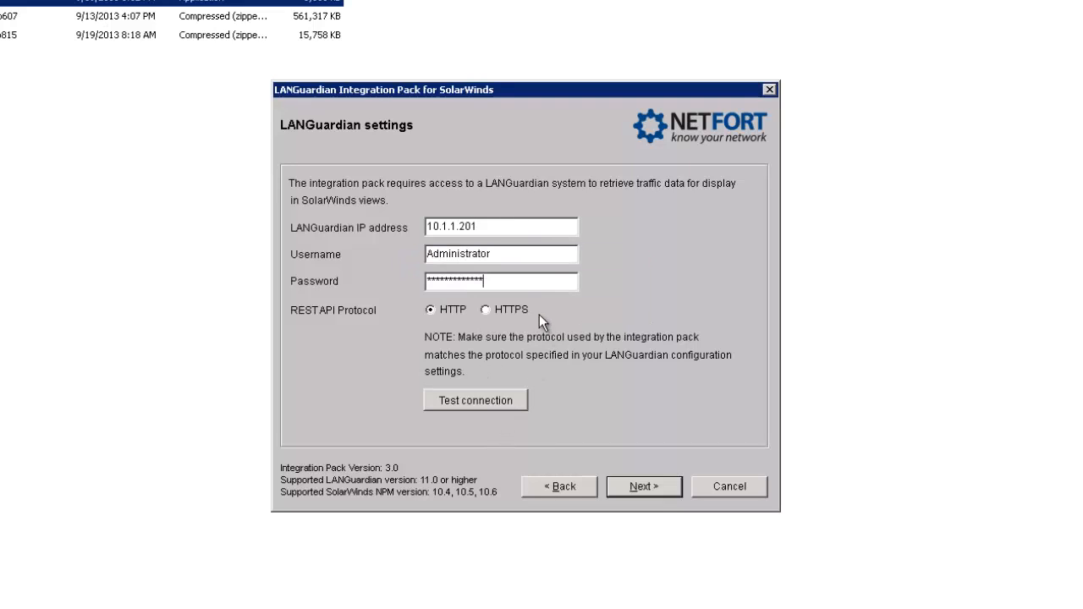
Install the integration pack with these connection settings and finish the setup wizard.
click(660, 489)
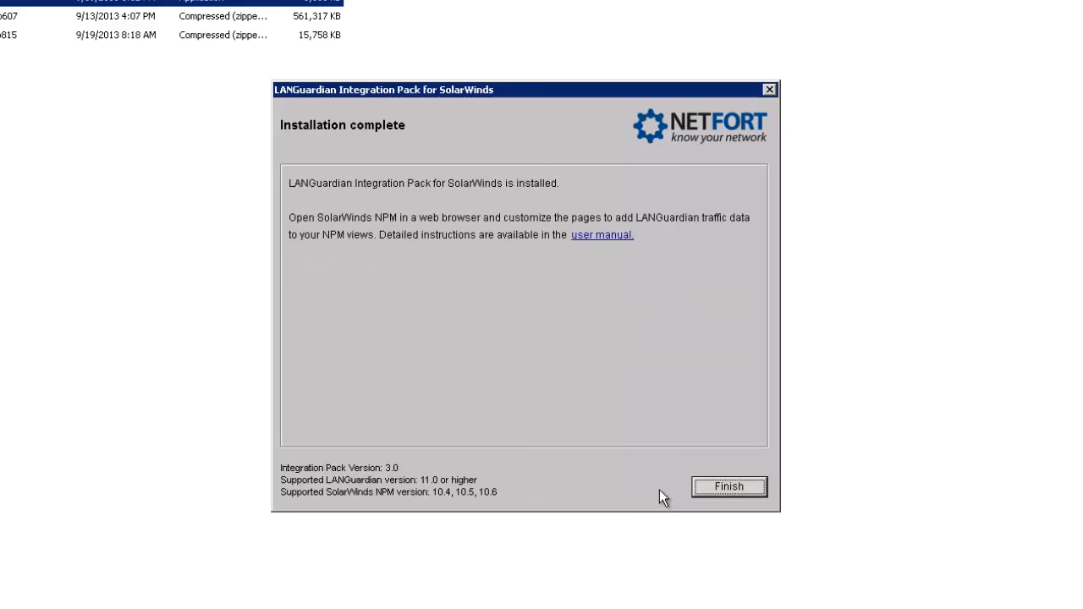
click(729, 486)
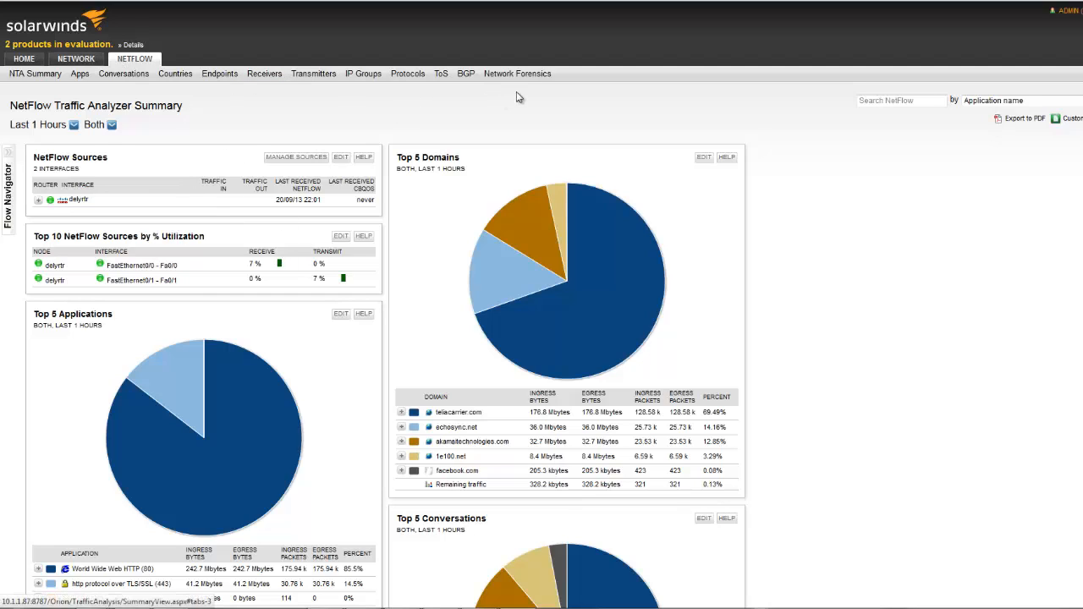
Open the Network Forensics view for customization and start adding resources to column 1, grouped by Classic category.
click(526, 75)
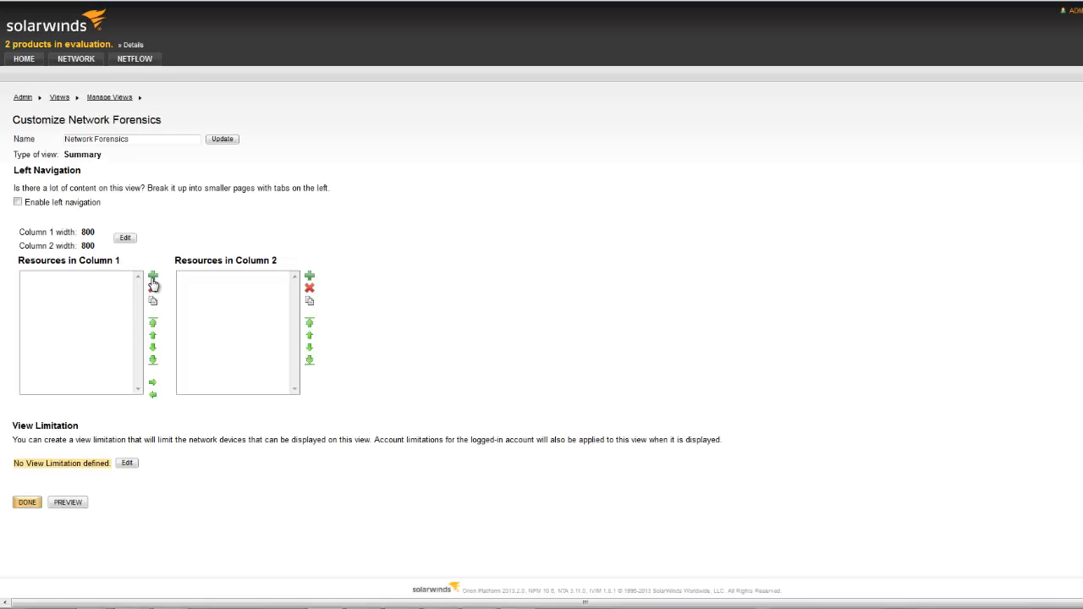
click(153, 280)
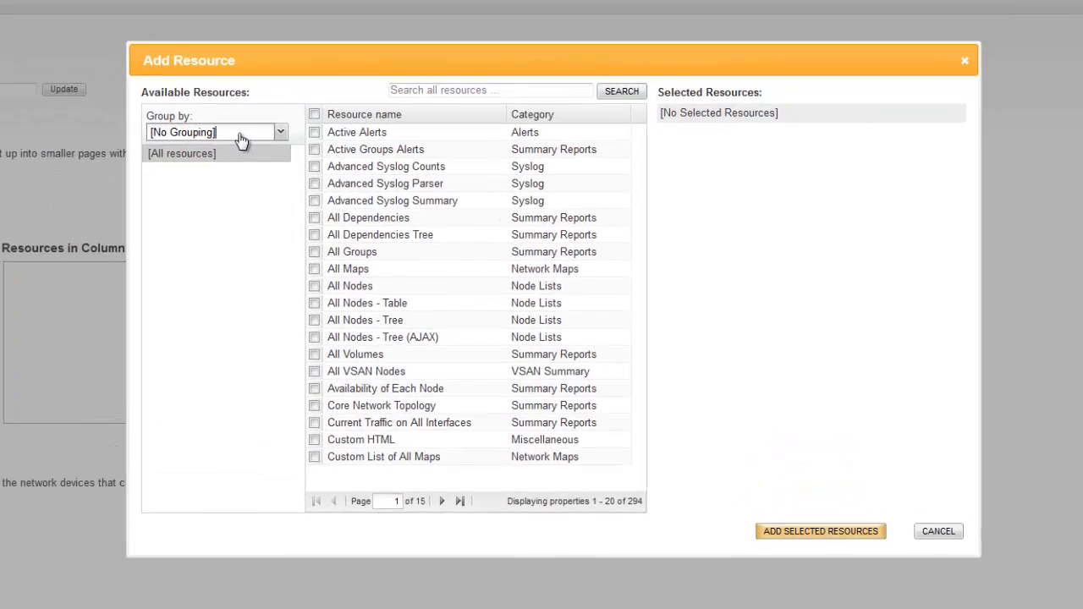
click(362, 172)
click(155, 195)
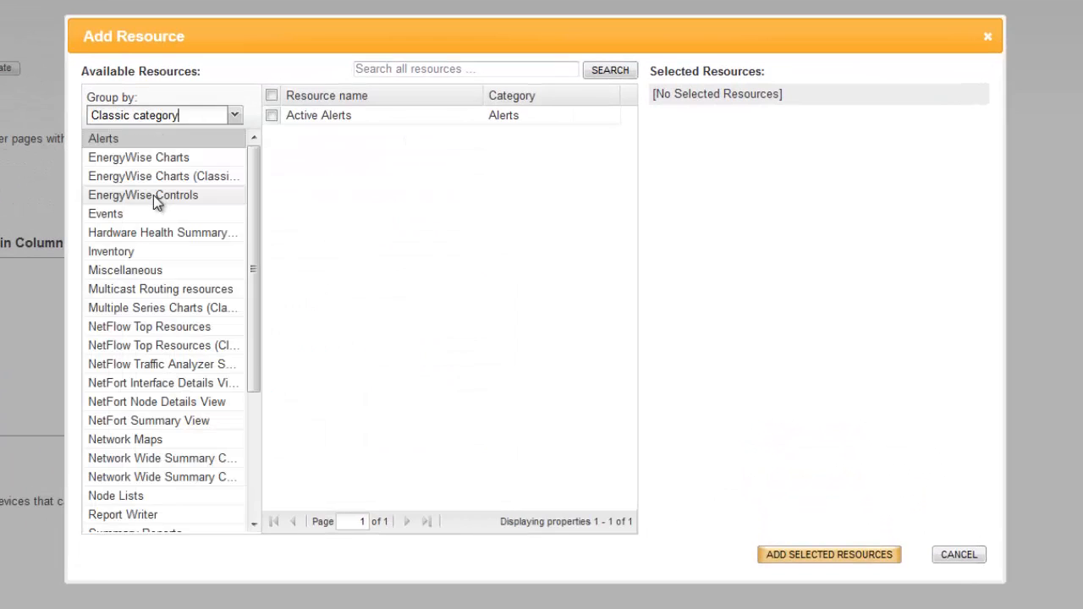
Add the Traffic volumes grouped by ports and Top Websites (Page Hits) resources from the NetFort Summary View category to column 1.
scroll(183, 343, down, 1)
scroll(183, 343, down, 1)
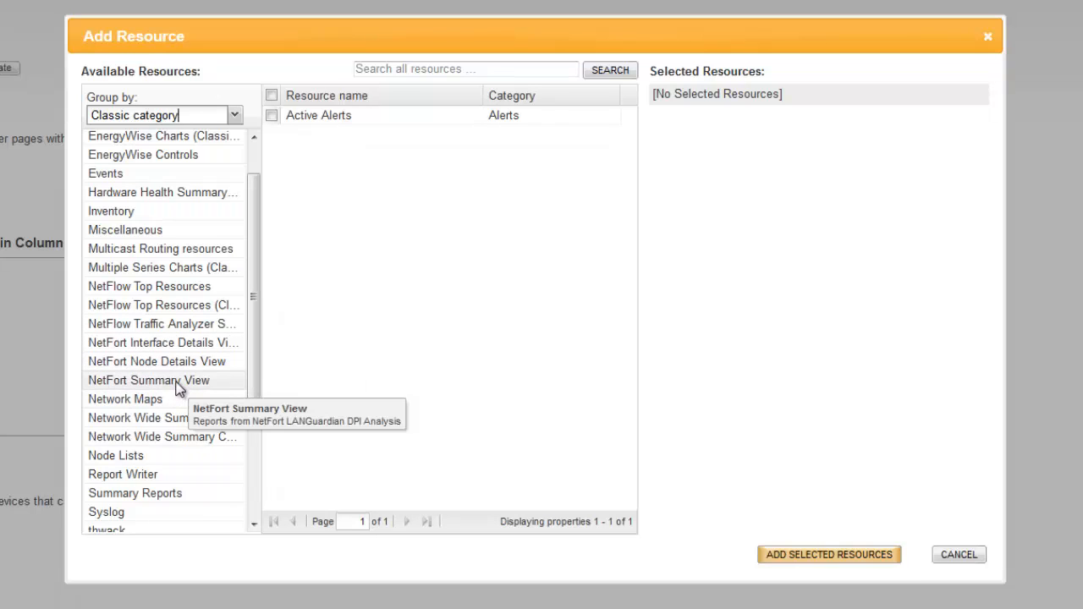
click(181, 383)
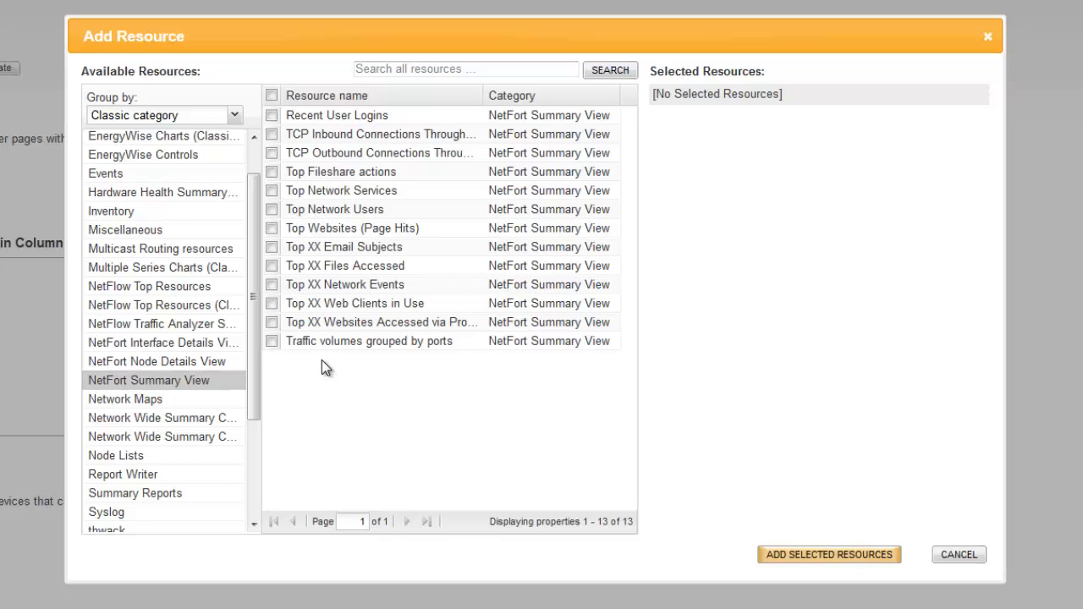
click(271, 322)
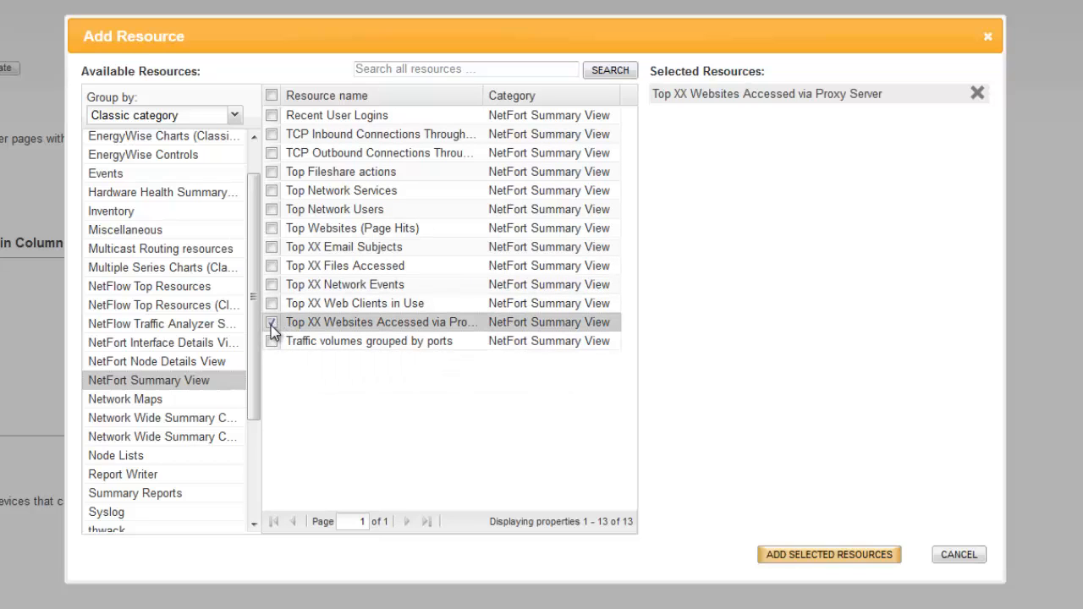
click(272, 341)
click(278, 341)
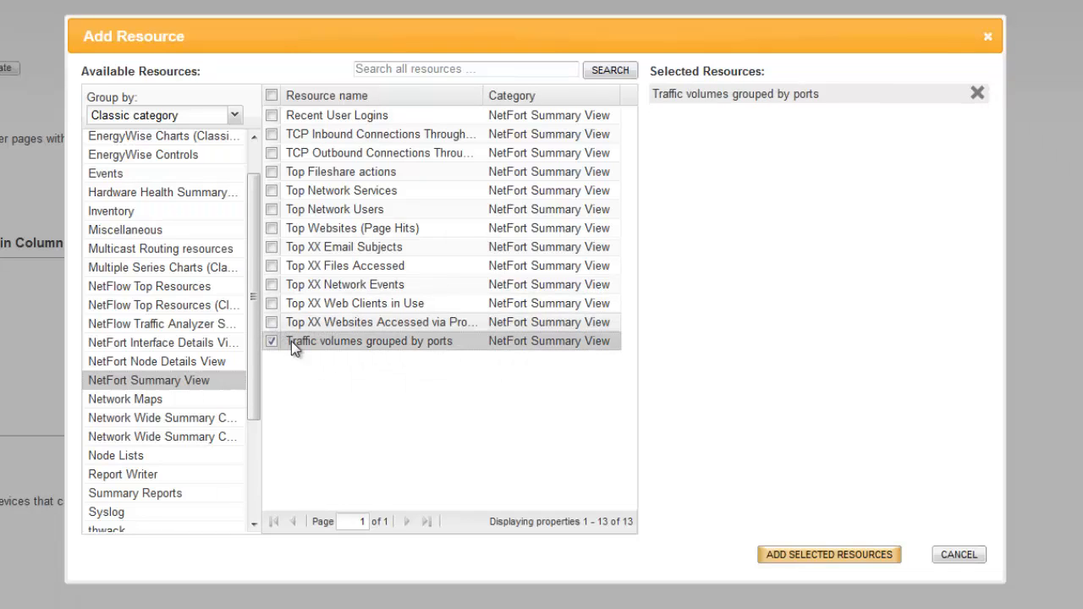
click(272, 229)
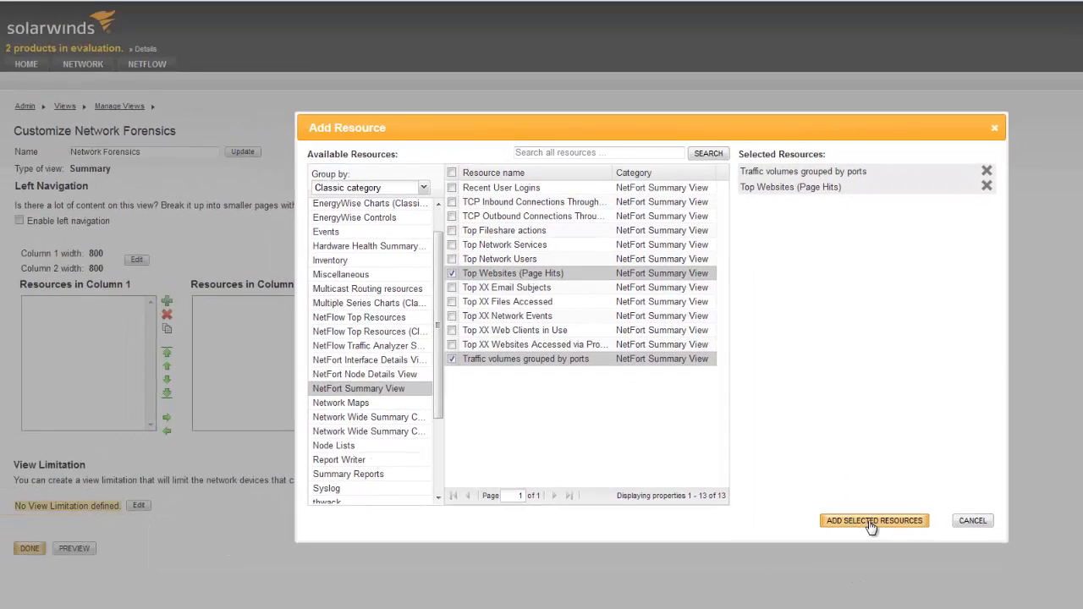
click(859, 528)
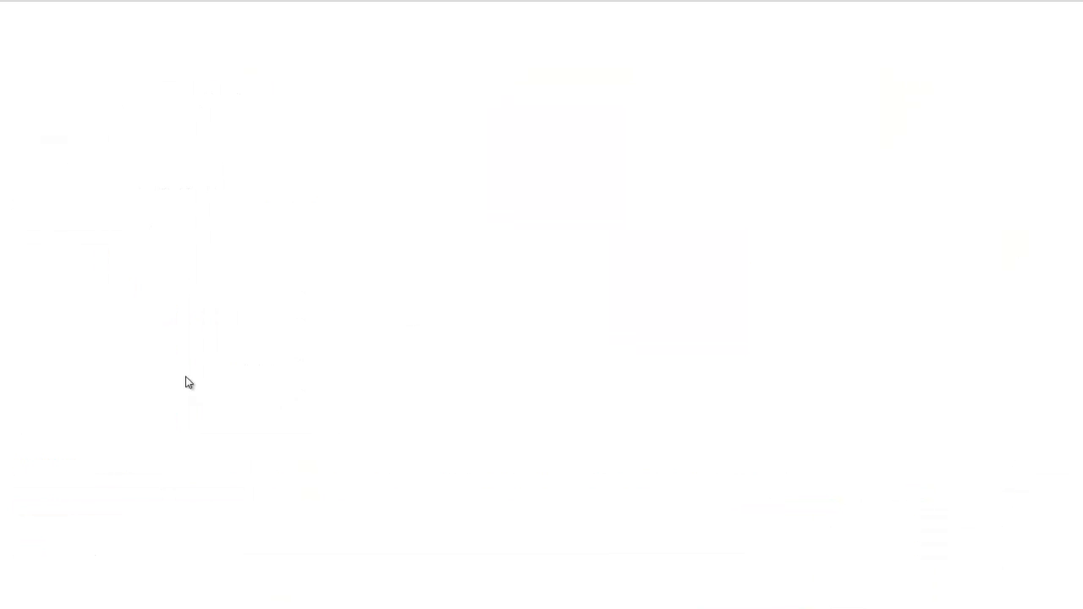
Move the Top Websites (Page Hits) resource from column 1 to column 2 and finish customizing the view.
click(94, 312)
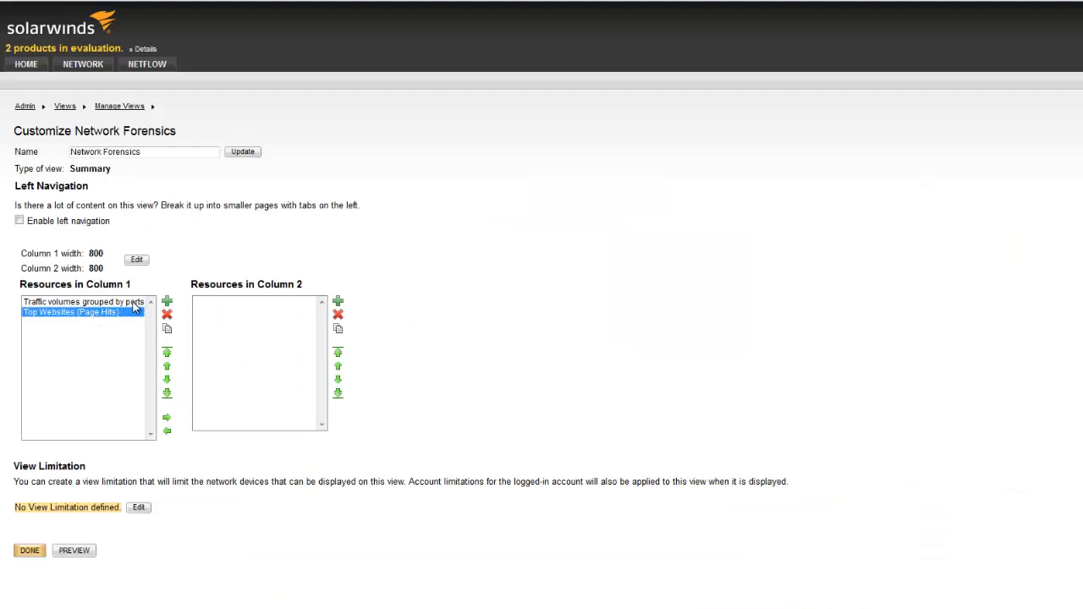
click(167, 417)
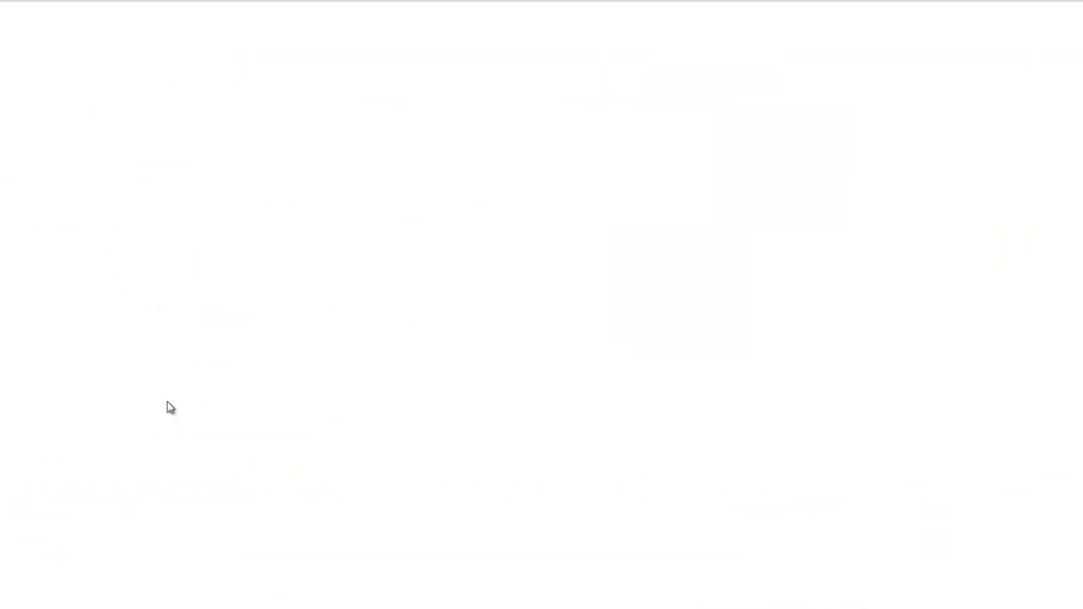
click(32, 552)
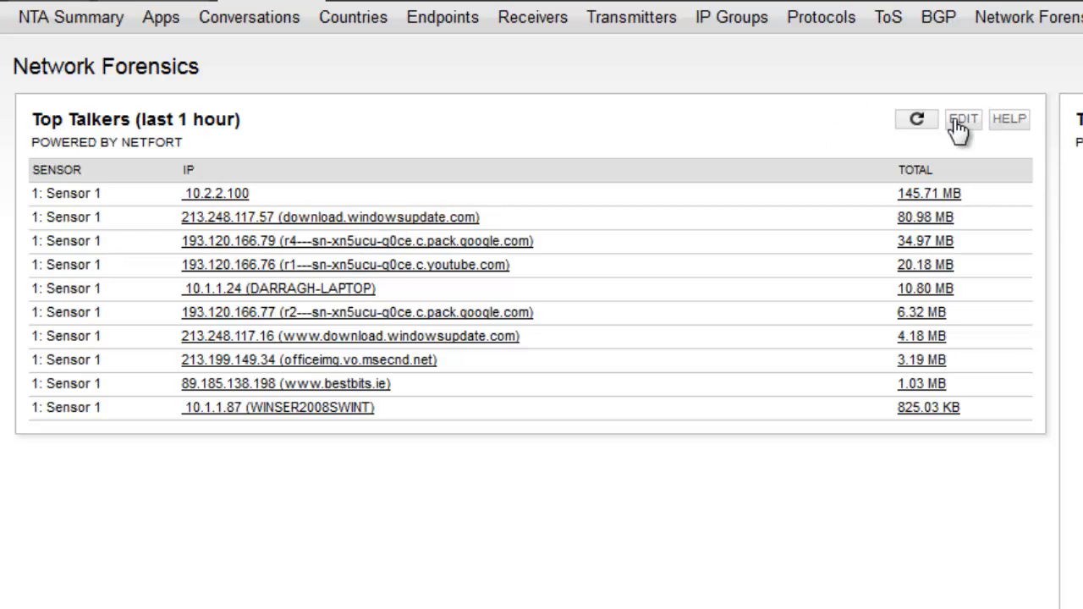
click(918, 119)
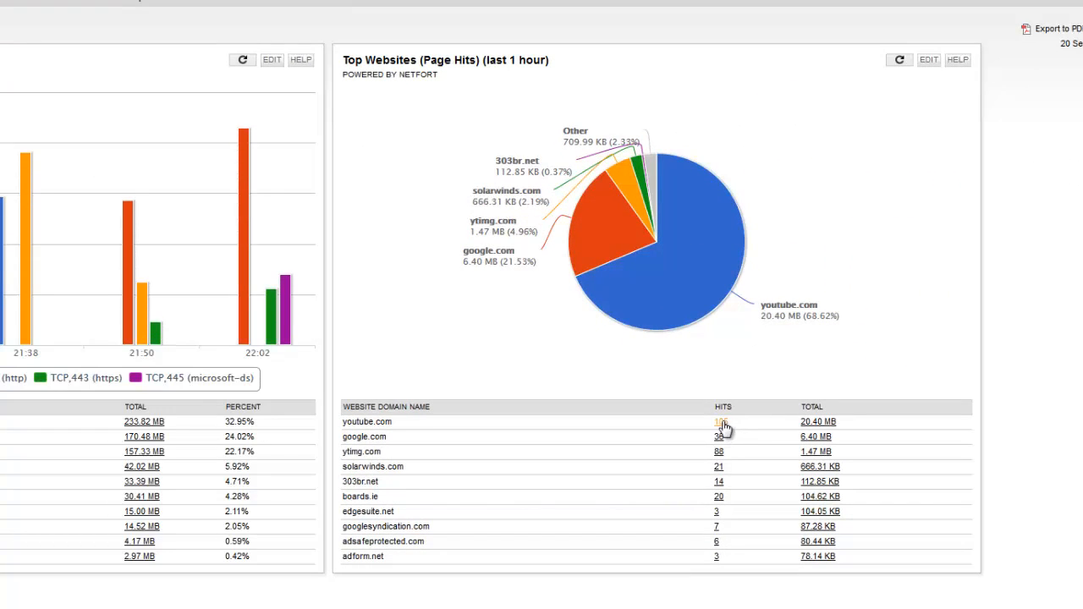
click(721, 423)
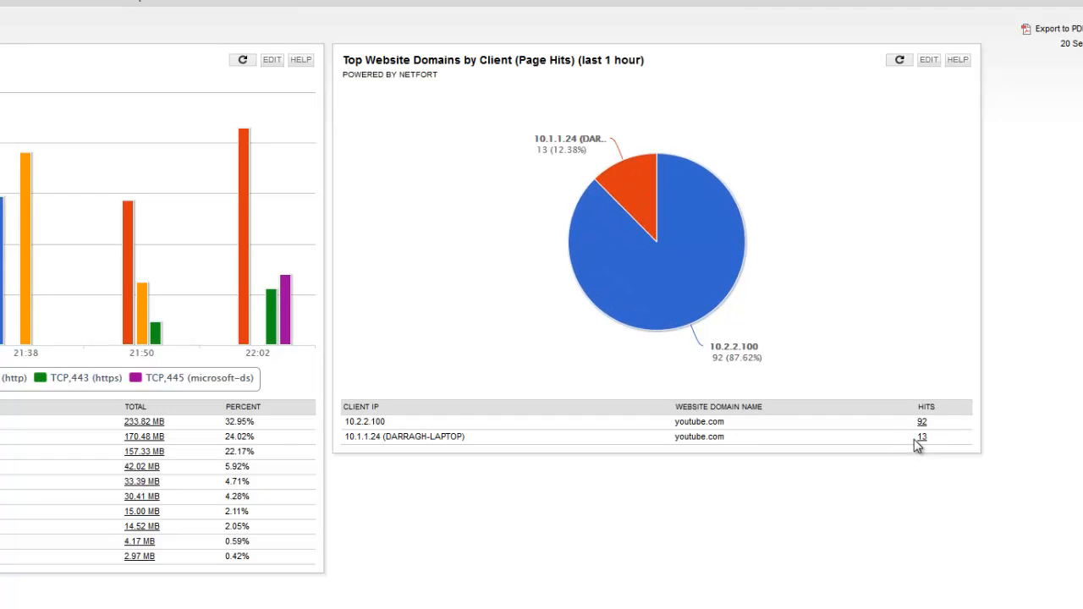
click(922, 422)
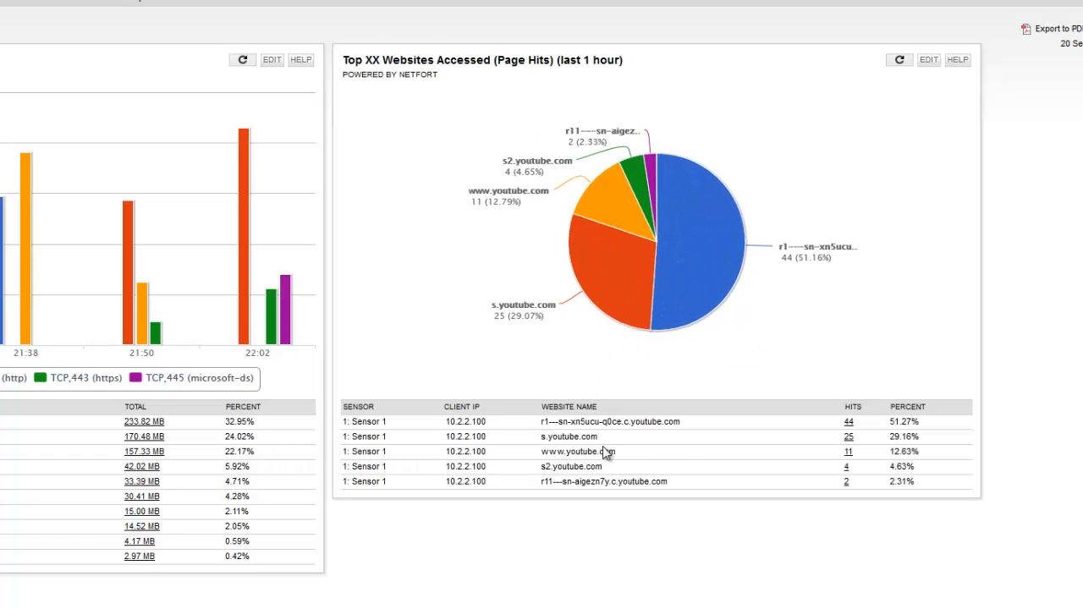
click(849, 453)
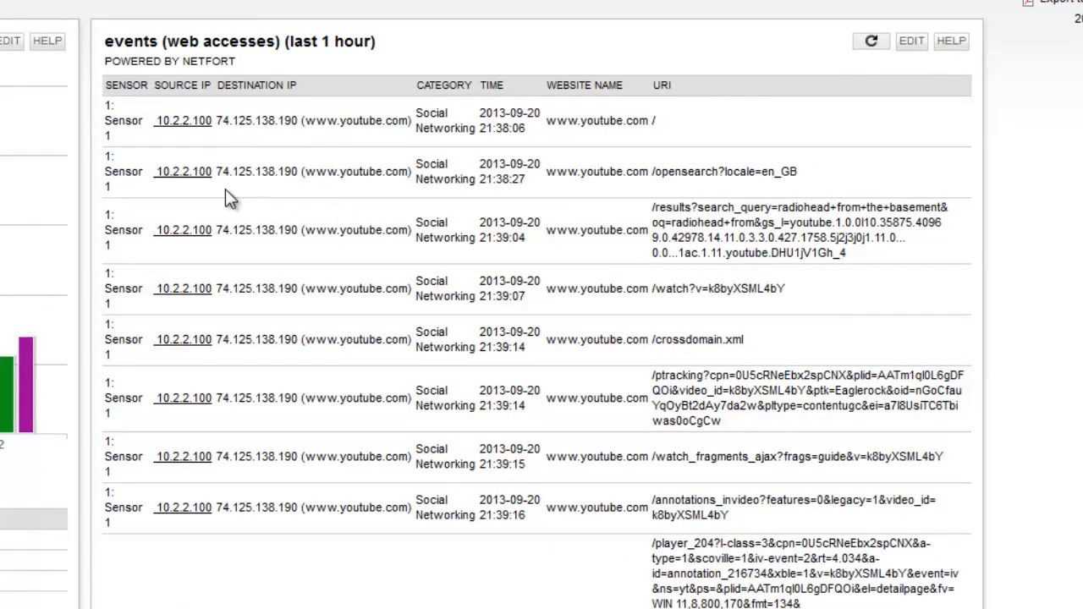
Examine the source IP, destination, website name and search query URI in the web access events.
drag(224, 171, 159, 182)
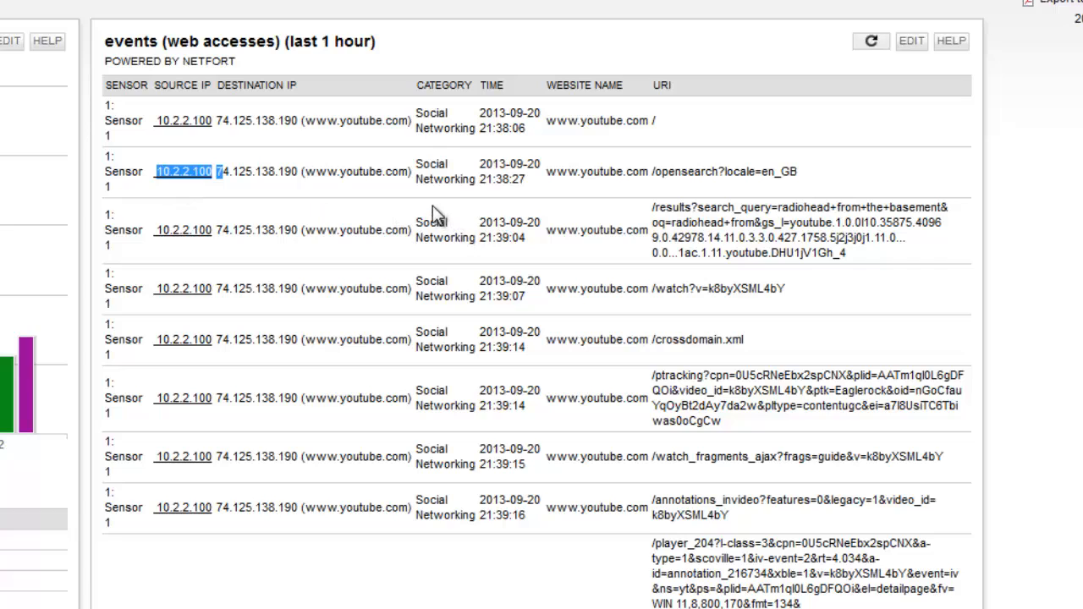
drag(302, 171, 373, 175)
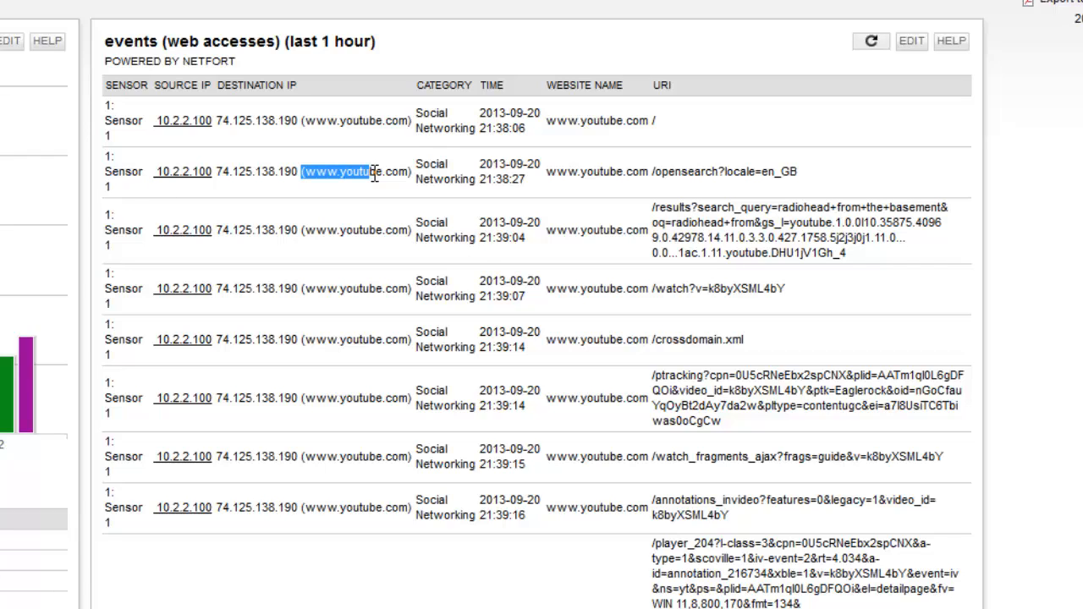
drag(556, 172, 623, 173)
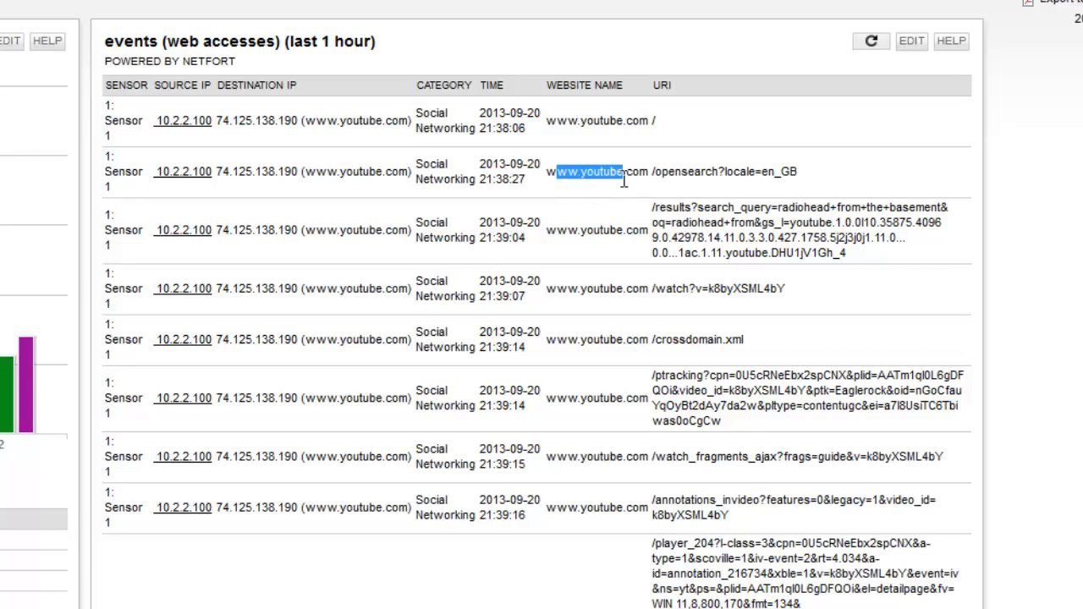
drag(652, 207, 808, 238)
Select the full YouTube watch address, website name and URI together, in the 21:39:07 event.
drag(799, 296, 550, 311)
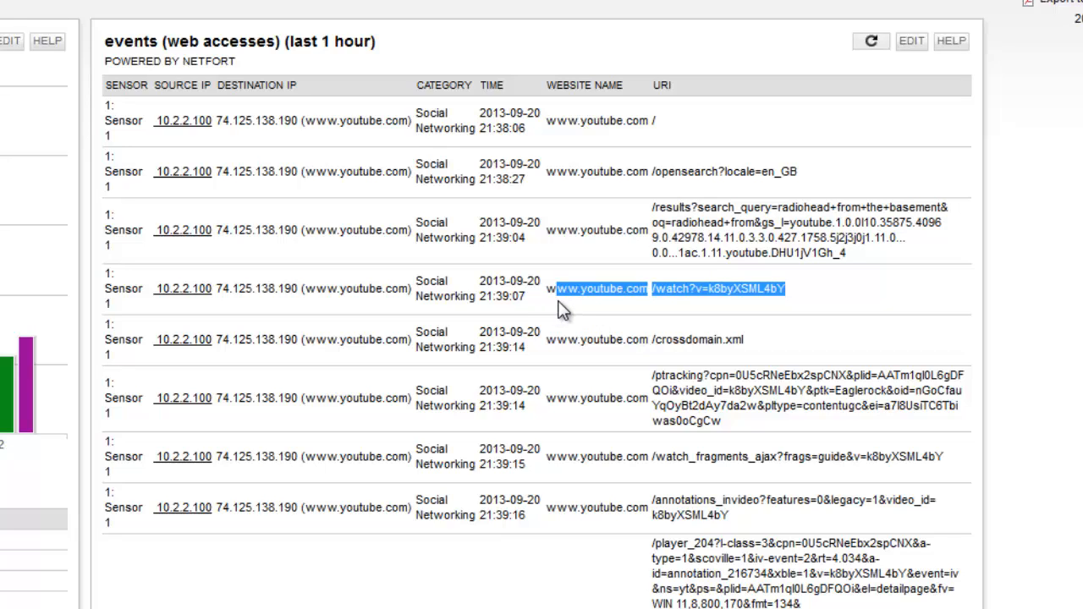
drag(550, 300, 545, 299)
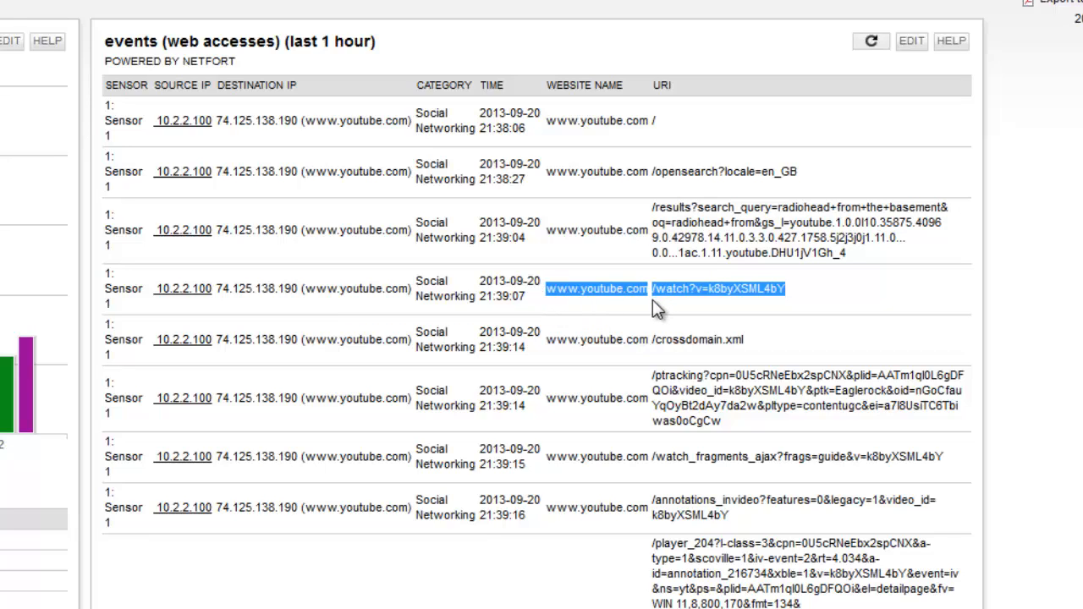